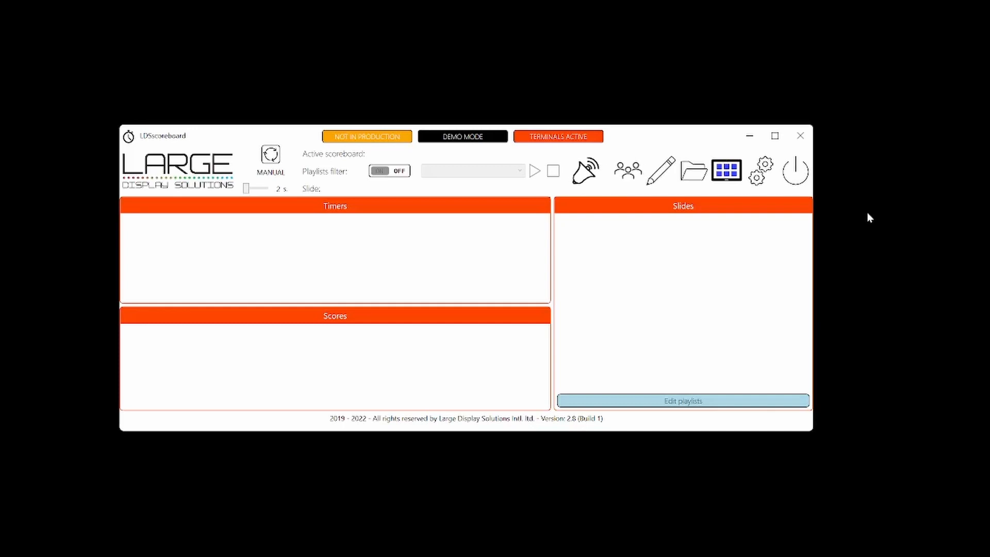
# Create a new scoreboard and open it in the scoreboard editor
pyautogui.click(692, 171)
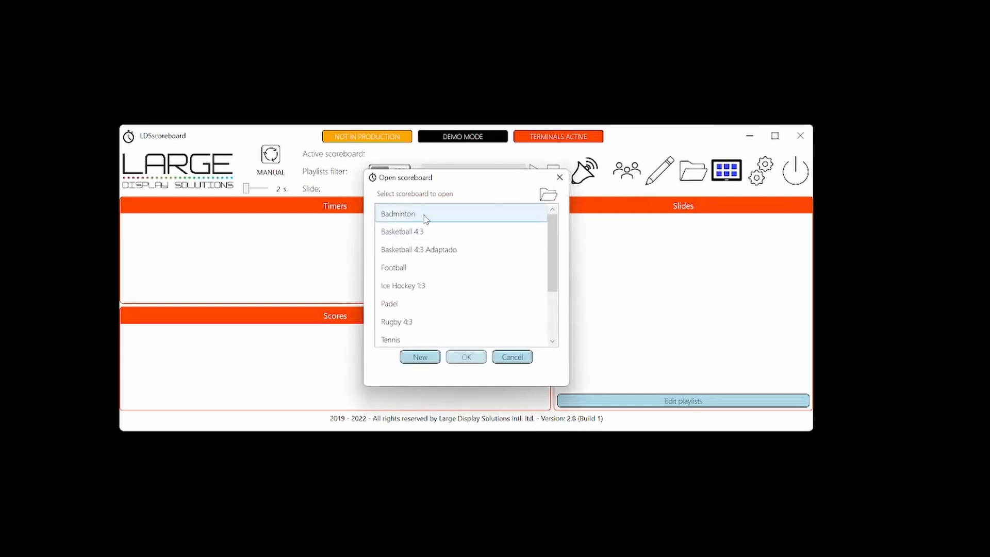
pyautogui.scroll(-3, 426, 222)
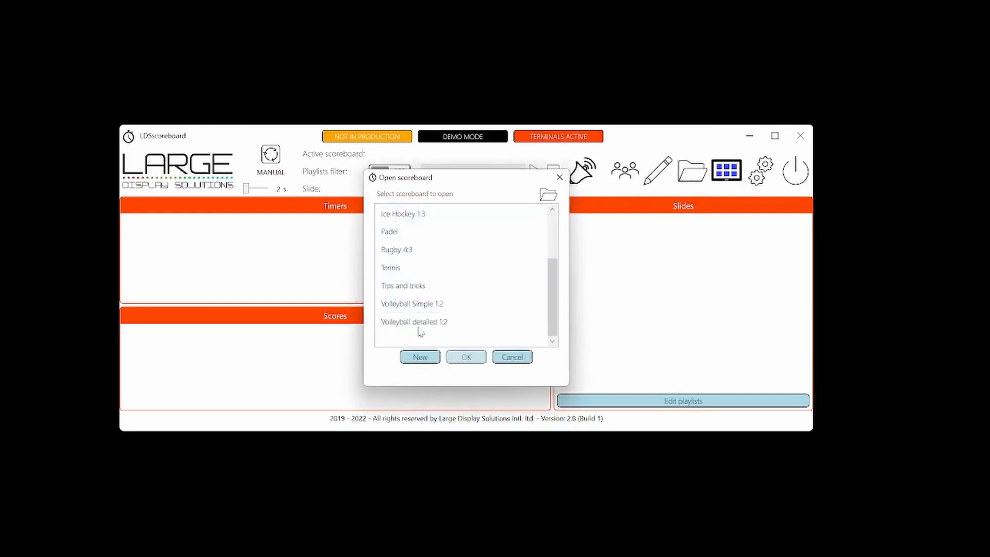
pyautogui.scroll(3, 388, 330)
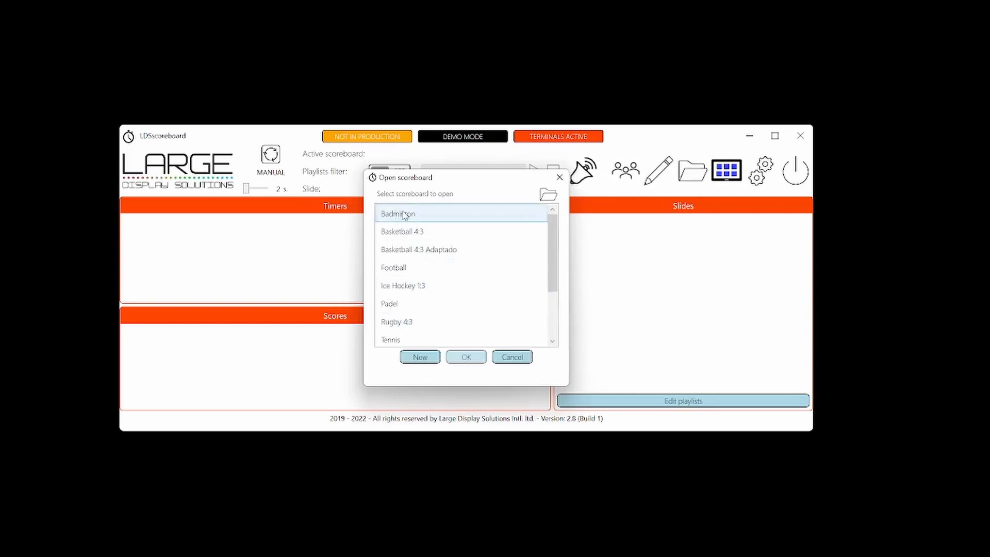
pyautogui.scroll(-2, 422, 258)
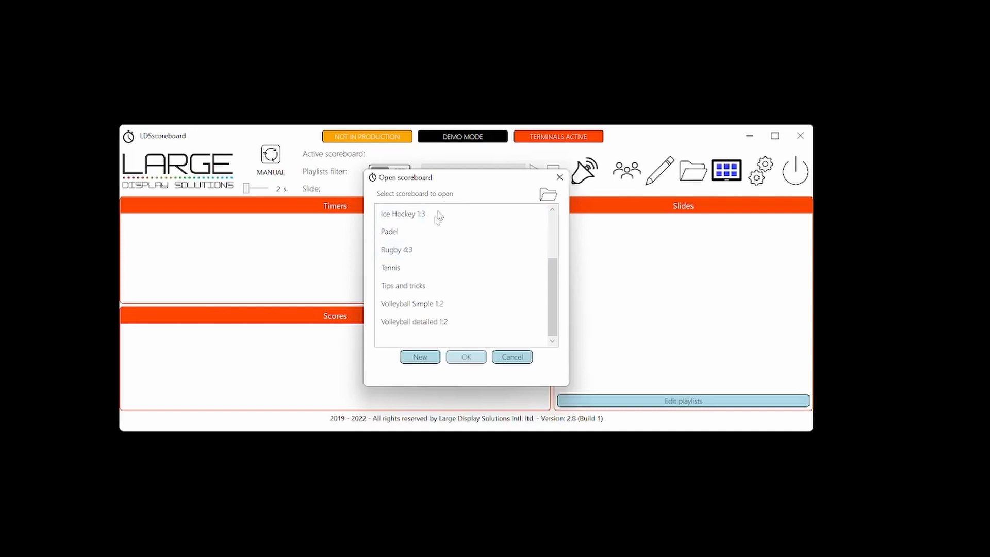
pyautogui.click(420, 357)
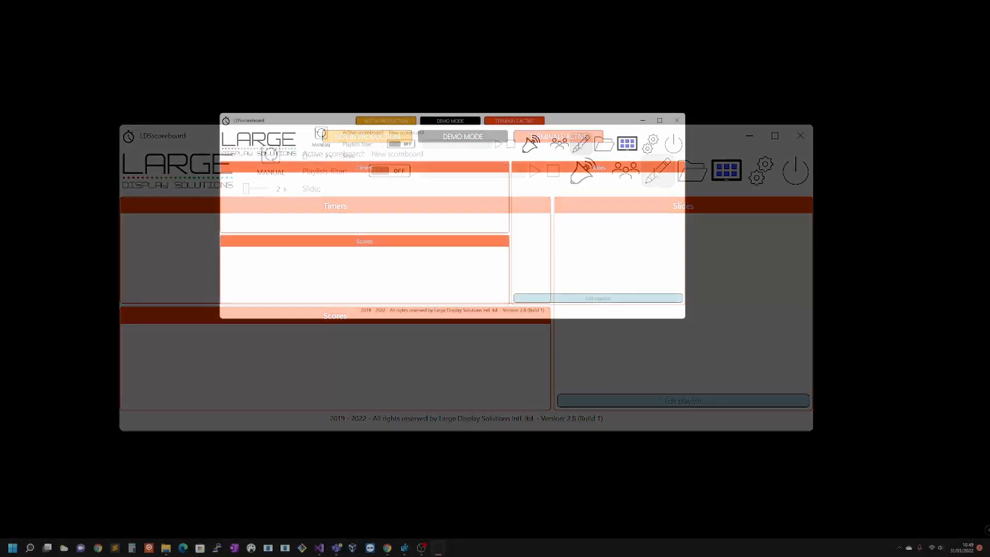
pyautogui.click(582, 145)
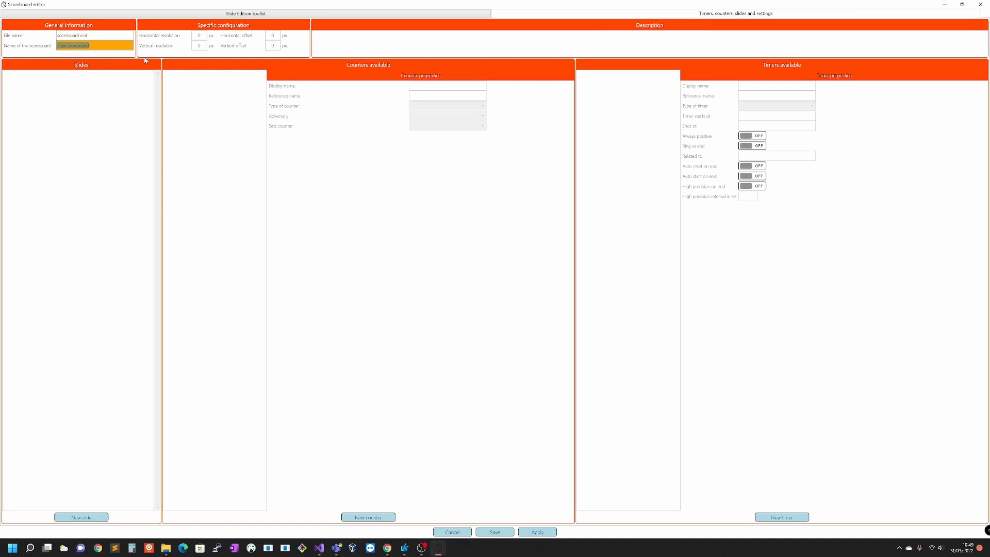
# Name the scoreboard "Football demo" and set its file name to demo_football.xml
pyautogui.write('F')
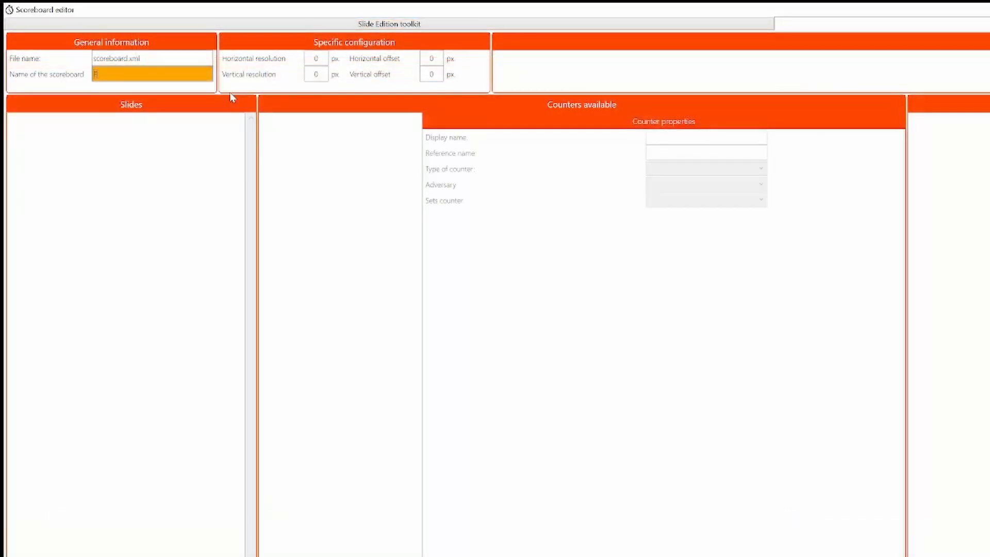
pyautogui.write('ootball demo')
pyautogui.hotkey('shift', 'Tab')
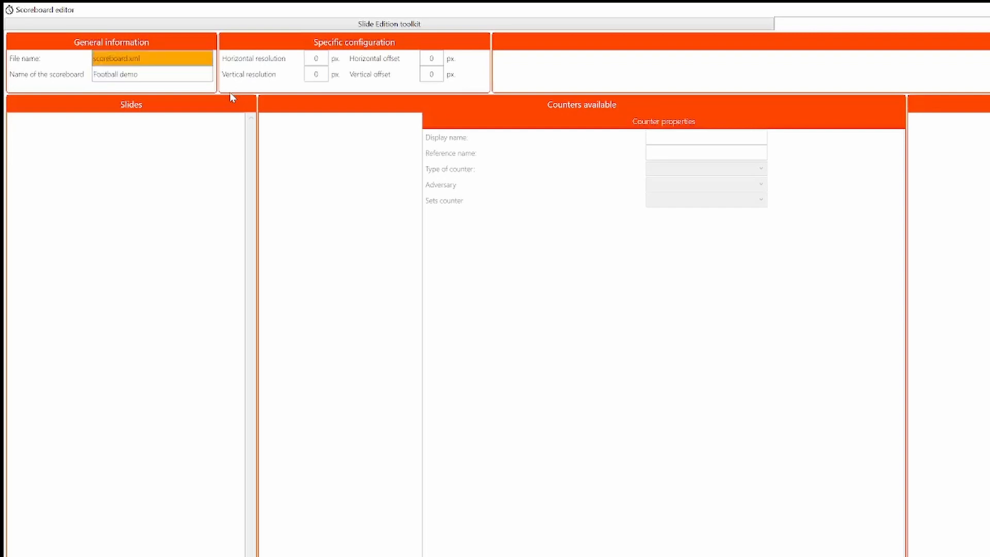
pyautogui.write('demo_football')
pyautogui.hotkey('shift', 'End')
pyautogui.hotkey('shift', 'Left')
pyautogui.hotkey('shift', 'Left')
pyautogui.hotkey('shift', 'Left')
pyautogui.hotkey('shift', 'Left')
pyautogui.press('BackSpace')
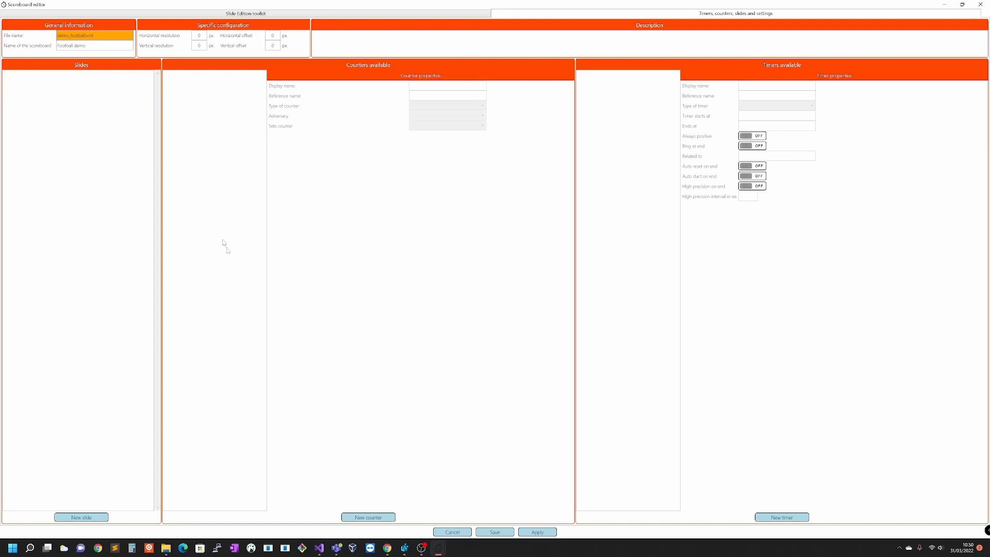
# Add a counter named "Local score", keeping its type as Sequencial counter
pyautogui.click(369, 518)
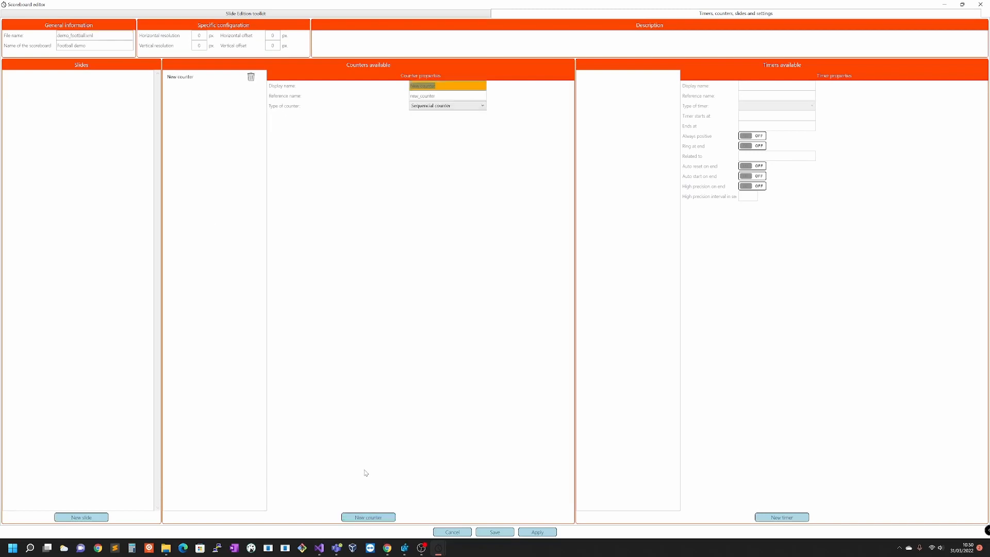
pyautogui.write('Local score')
pyautogui.click(422, 107)
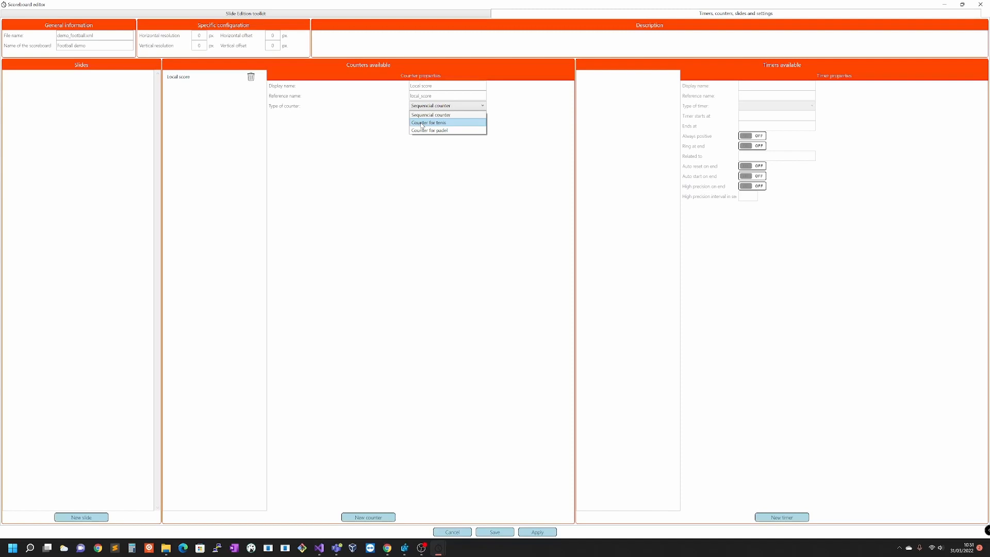
pyautogui.click(424, 107)
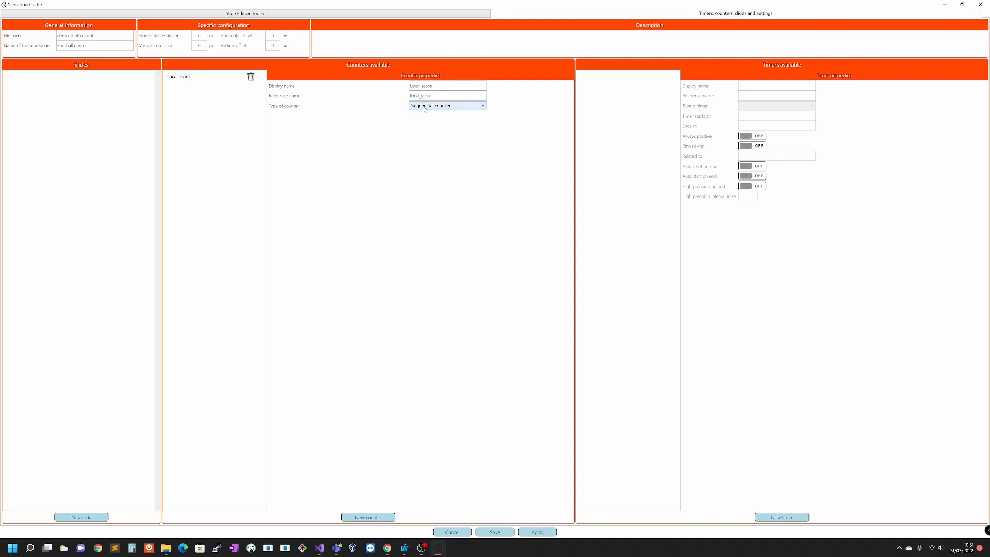
# Add two more sequential counters named "Guest score" and "Half"
pyautogui.click(368, 517)
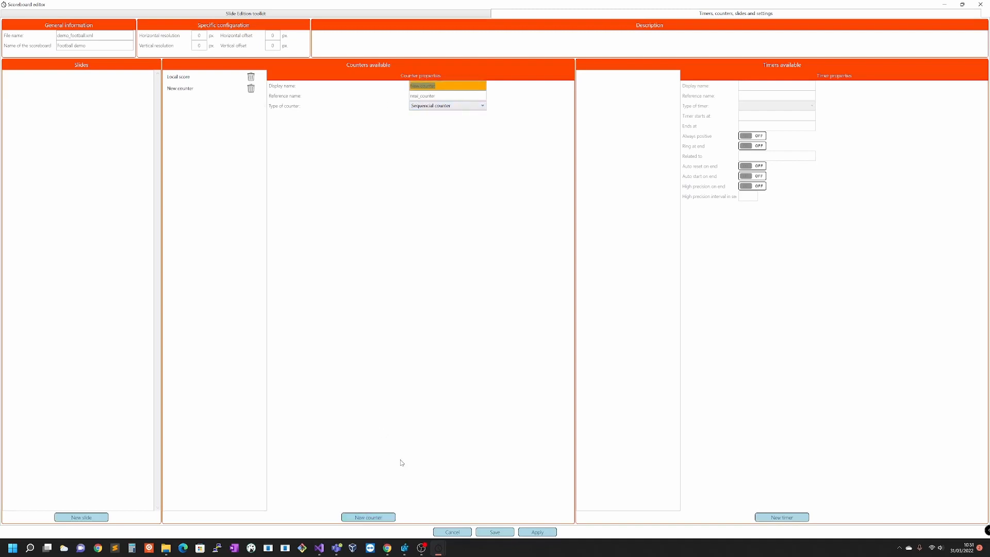
pyautogui.write('Guest score')
pyautogui.press('Tab')
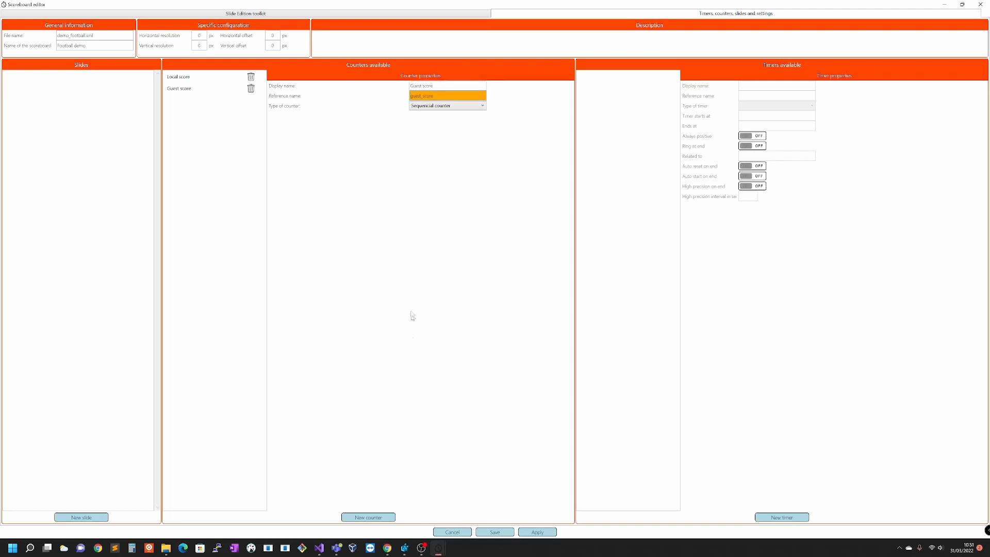
pyautogui.click(368, 518)
pyautogui.write('Half')
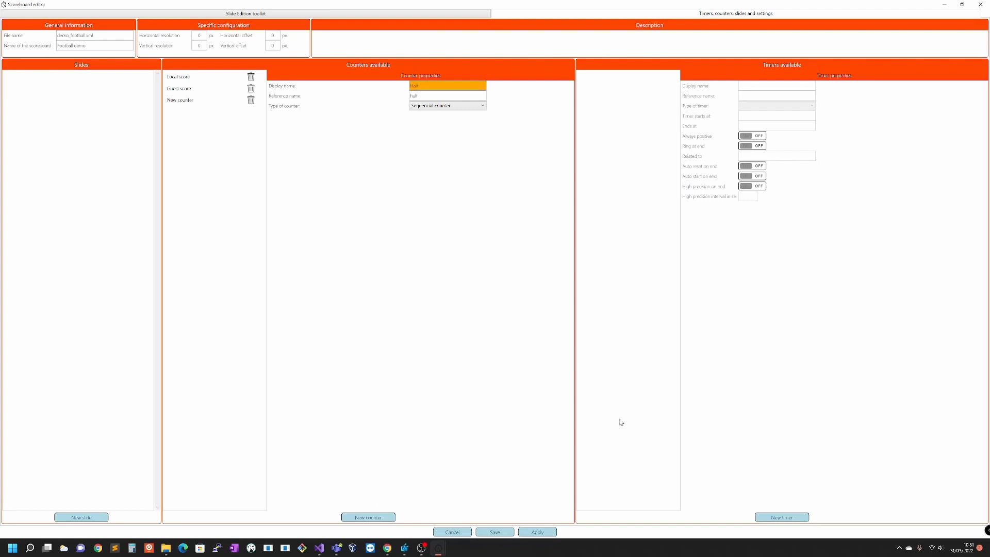
pyautogui.press('Tab')
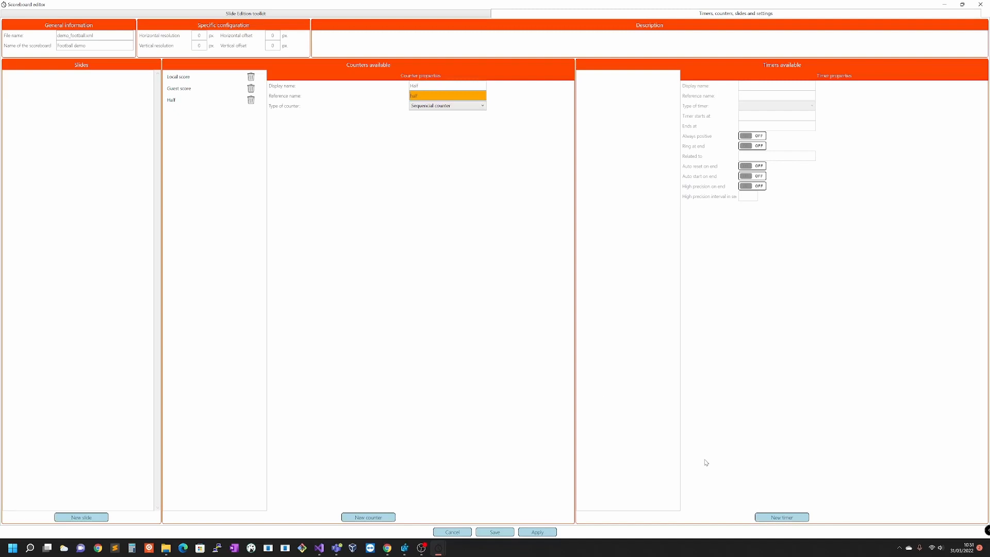
# Add an ascending timer named "Match time" with Ring at end and High precision on end turned off
pyautogui.click(784, 518)
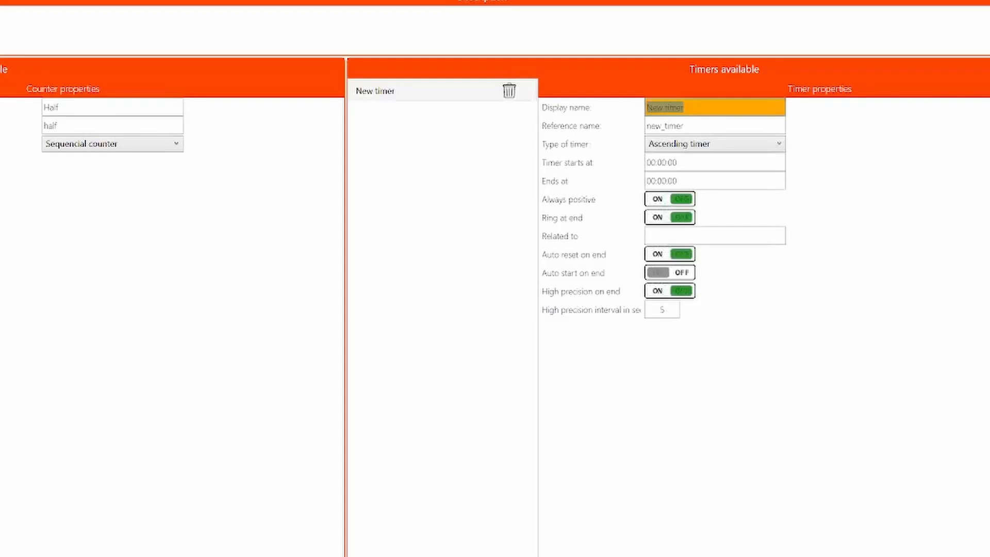
pyautogui.write('Match')
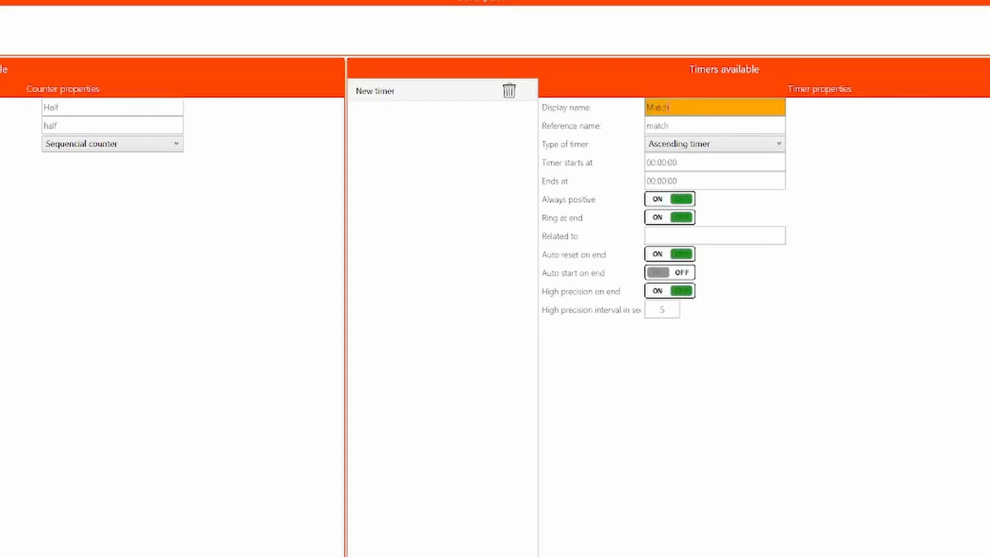
pyautogui.write('time')
pyautogui.click(686, 220)
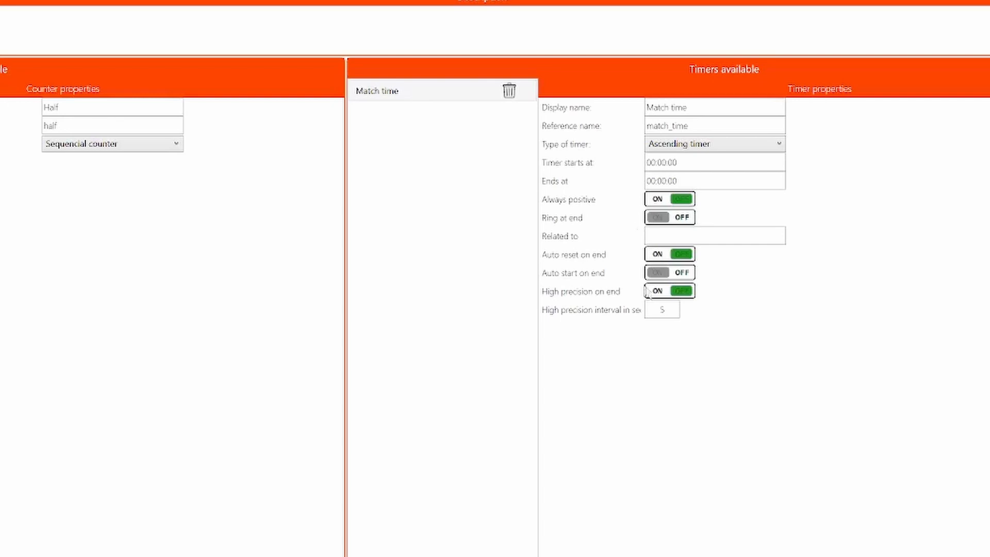
pyautogui.click(681, 293)
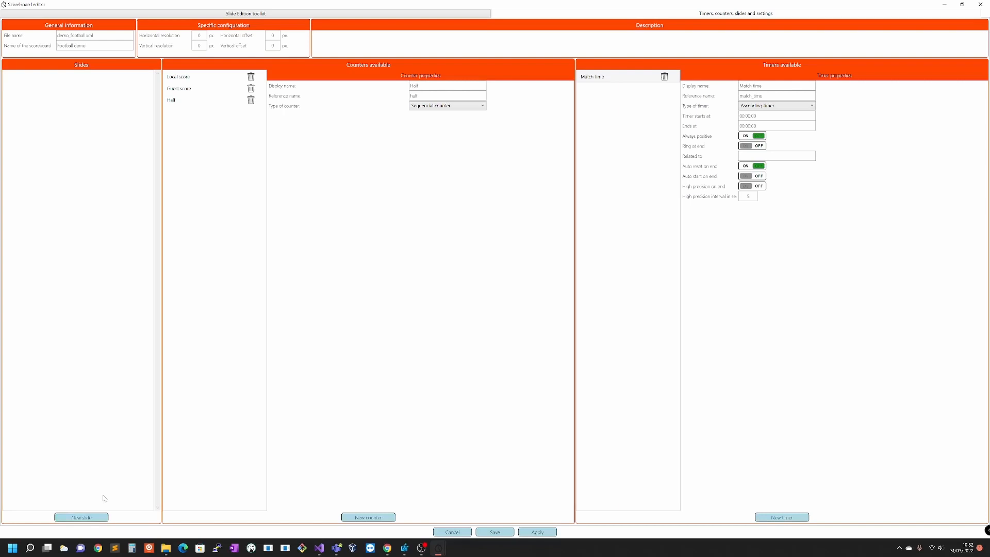
# Add a new slide and name it "Standard Scoreboard"
pyautogui.click(81, 518)
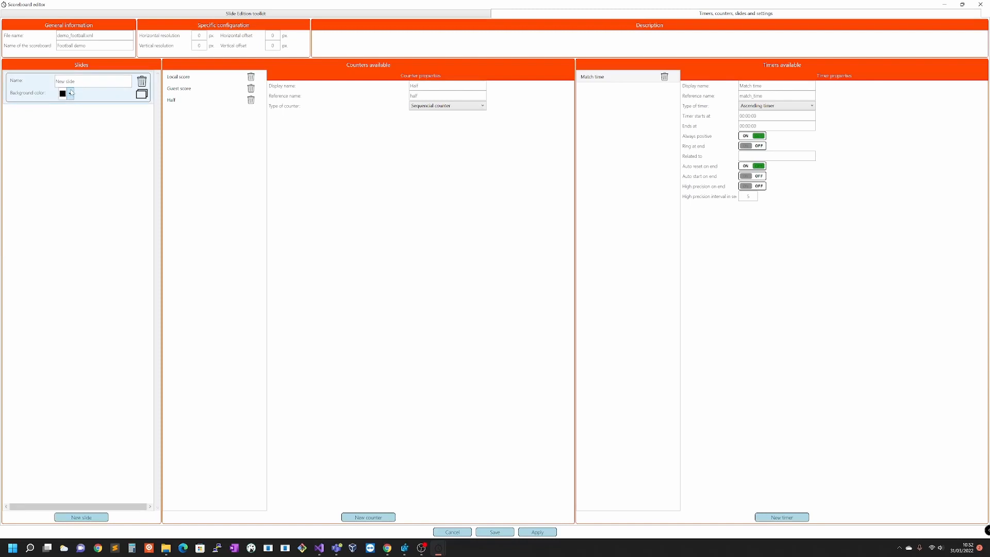
pyautogui.click(93, 81)
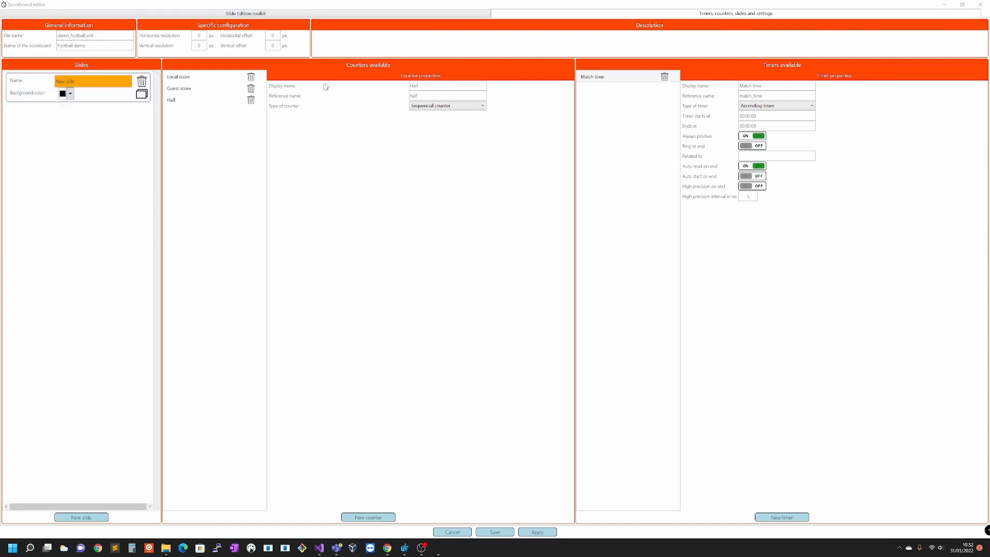
pyautogui.doubleClick(111, 83)
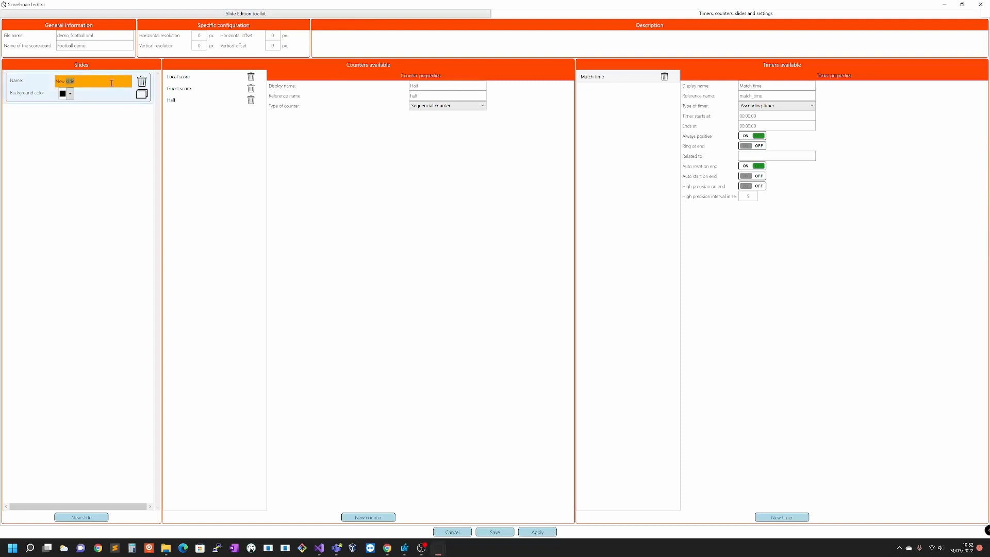
pyautogui.hotkey('ctrl', 'a')
pyautogui.write('Footba')
pyautogui.hotkey('ctrl', 'a')
pyautogui.write('F')
pyautogui.write('tandar')
pyautogui.click(119, 164)
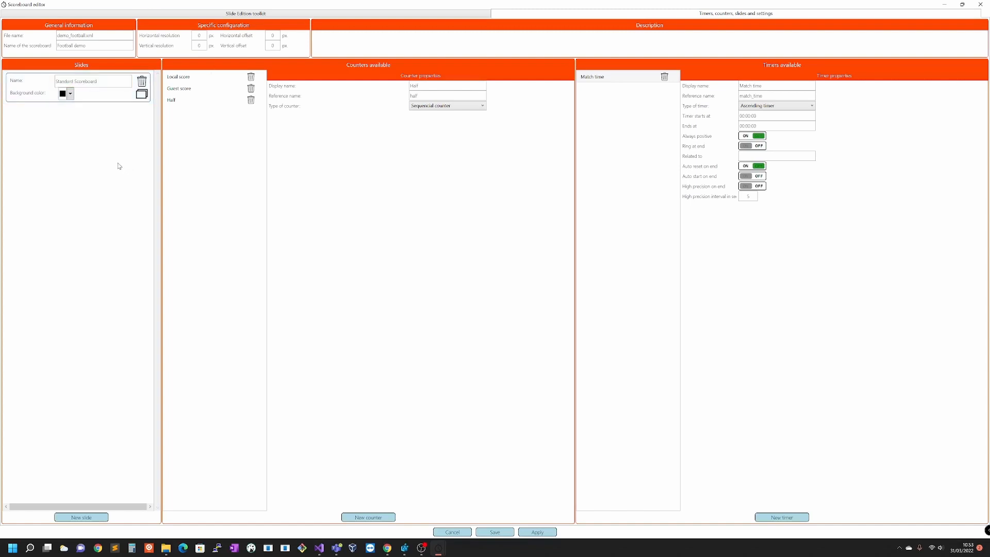
# Add a label to the Standard Scoreboard slide near its upper-left corner, about 37% wide and 11% high
pyautogui.click(248, 15)
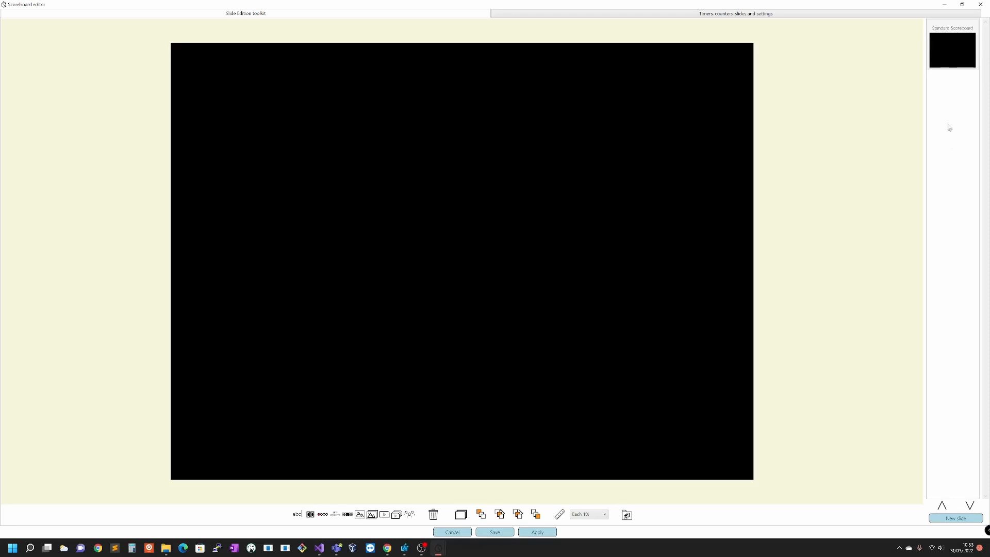
pyautogui.click(300, 515)
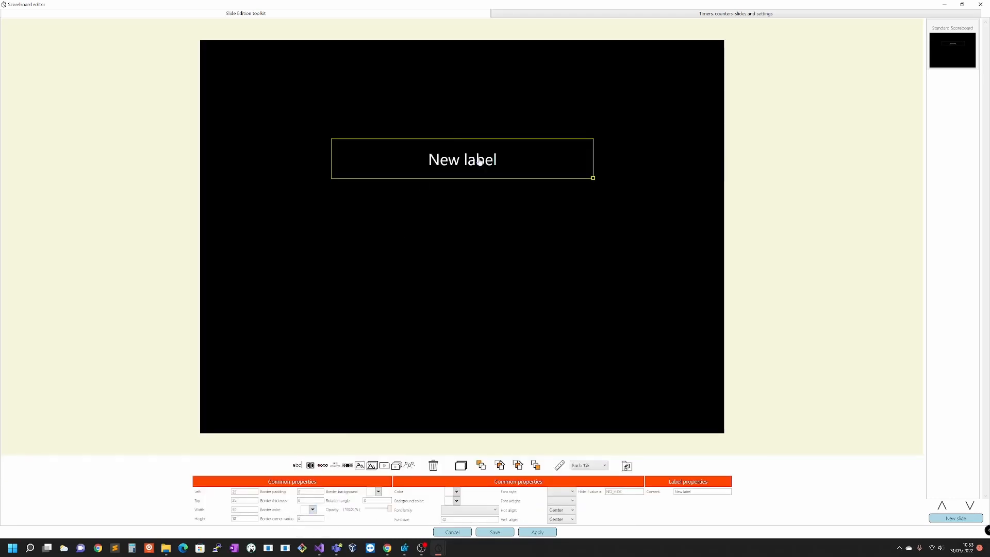
pyautogui.moveTo(480, 162); pyautogui.dragTo(359, 83)
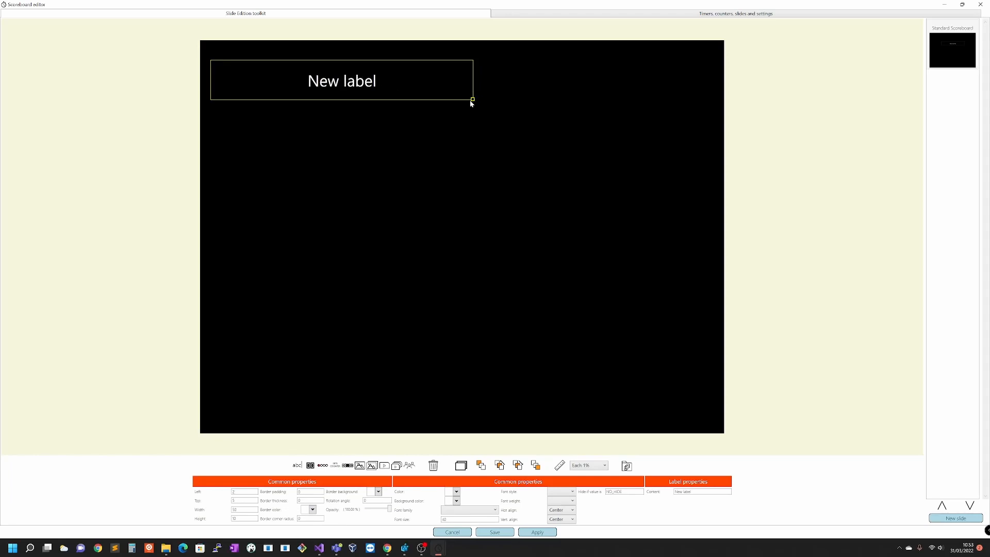
pyautogui.moveTo(471, 100); pyautogui.dragTo(402, 102)
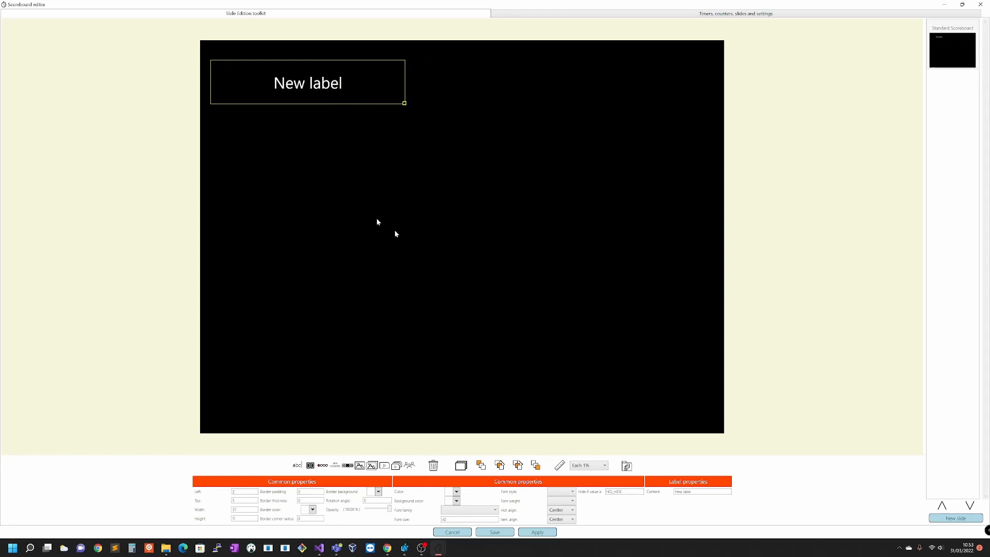
# Set the label's content to "Local team" and its font family to Bahnschrift
pyautogui.moveTo(704, 492); pyautogui.dragTo(640, 490)
pyautogui.write('Local')
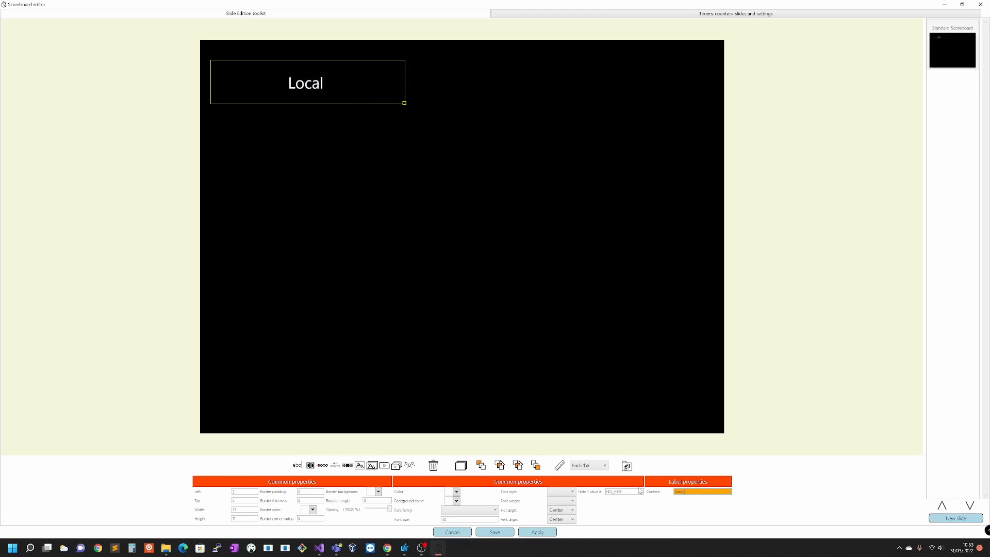
pyautogui.write(' team')
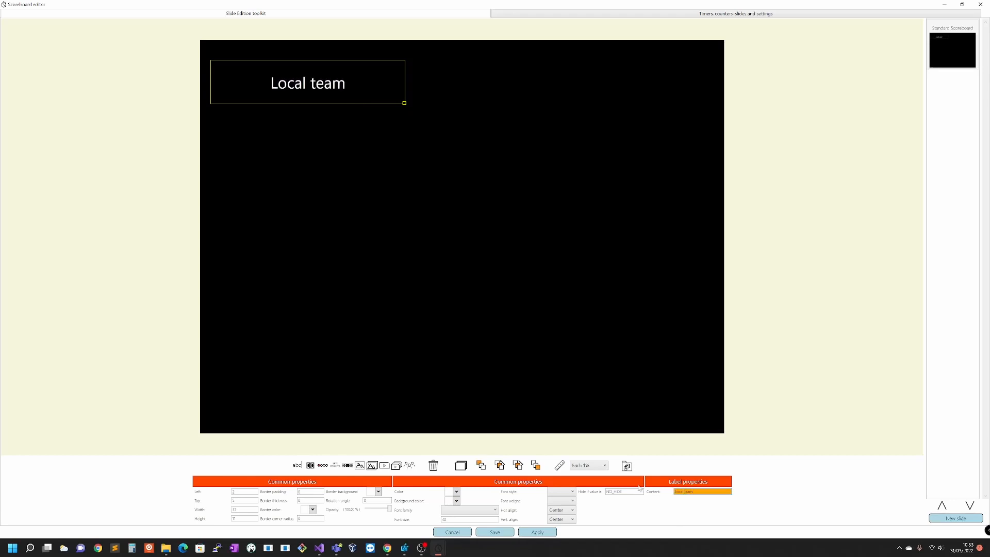
pyautogui.click(484, 510)
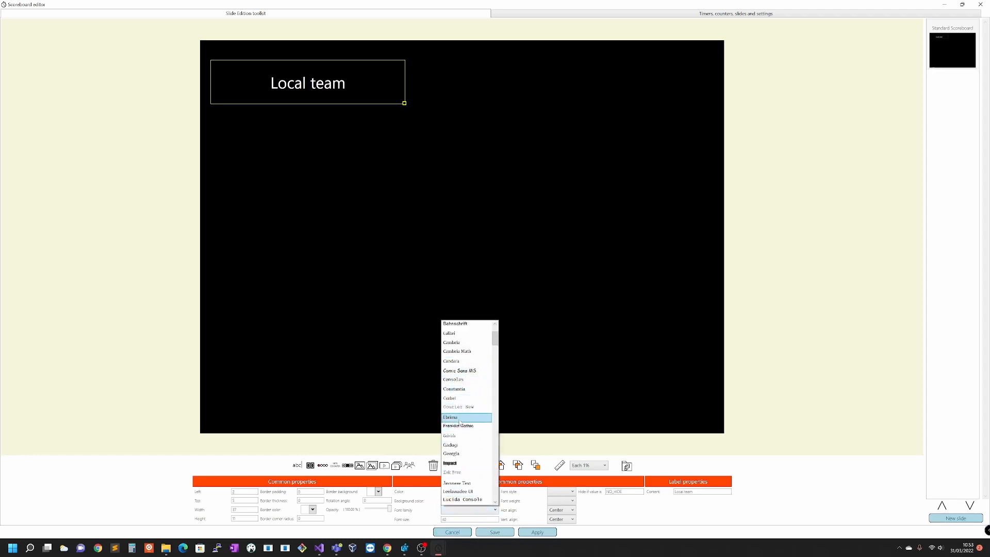
pyautogui.click(462, 325)
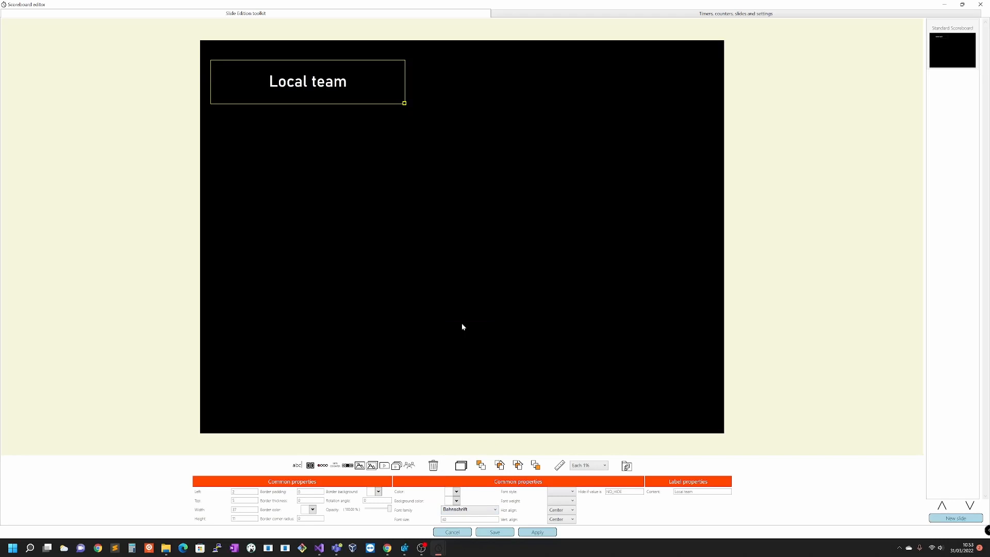
# Increase the Local team label's font size and enlarge its box to fit the text, closer to the slide's upper-left corner
pyautogui.click(462, 520)
pyautogui.write('12')
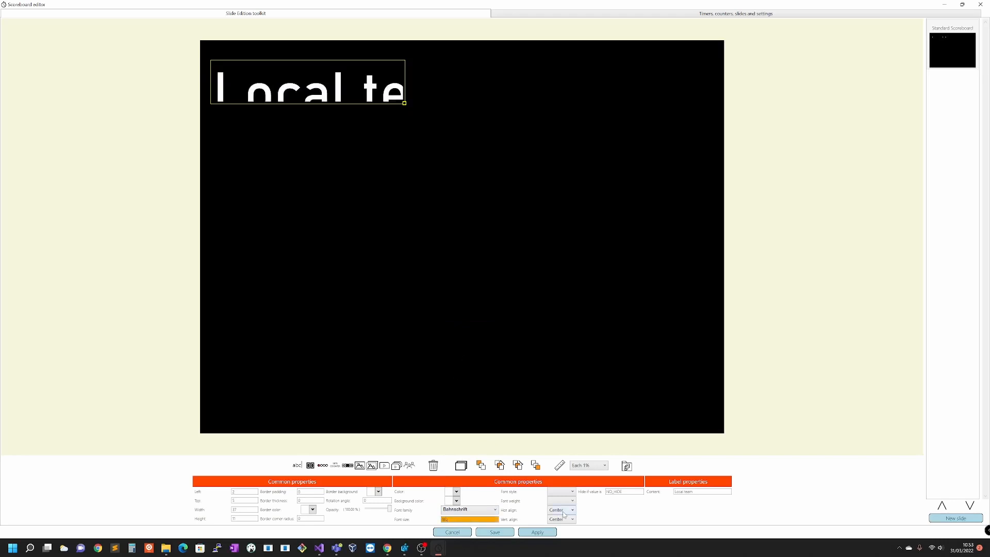
pyautogui.press('Delete')
pyautogui.write('0')
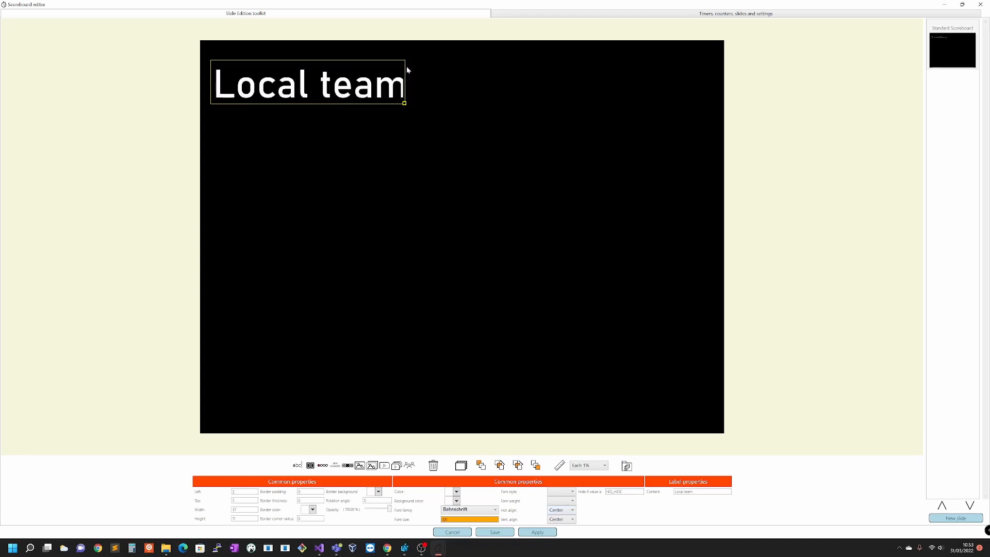
pyautogui.moveTo(406, 106); pyautogui.dragTo(434, 123)
pyautogui.moveTo(384, 78); pyautogui.dragTo(361, 84)
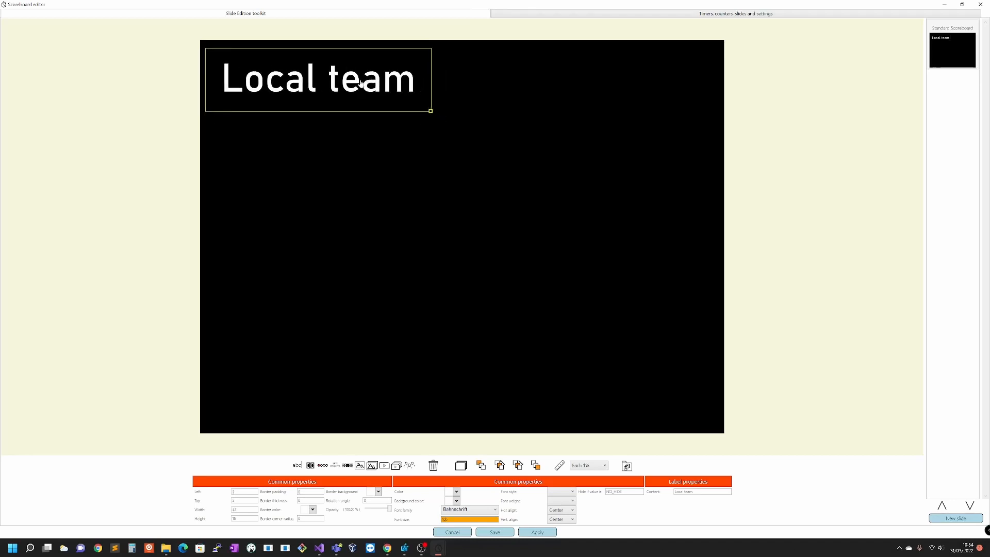
# Duplicate the Local team label into the slide's upper-right corner and change the copy's content to "Guest team"
pyautogui.click(461, 466)
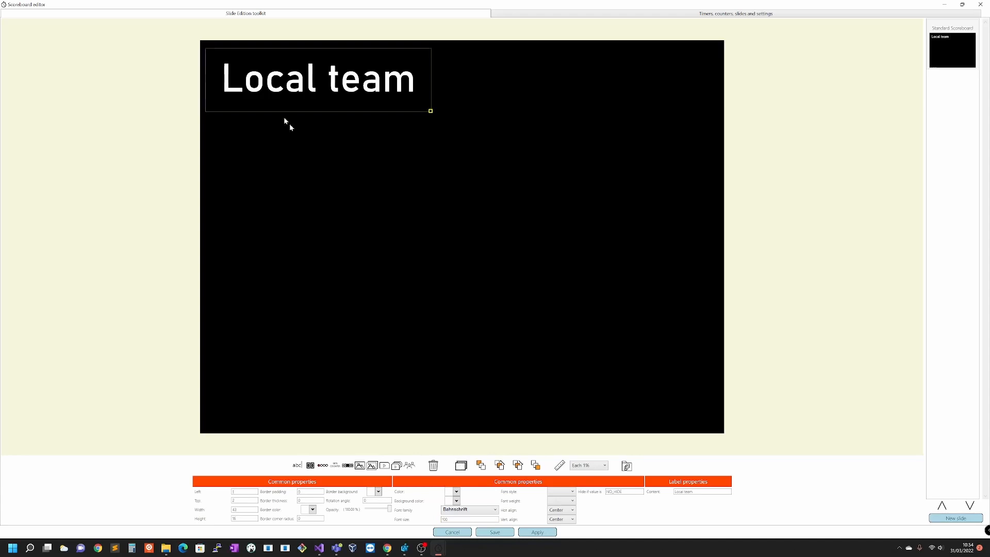
pyautogui.moveTo(292, 77); pyautogui.dragTo(574, 72)
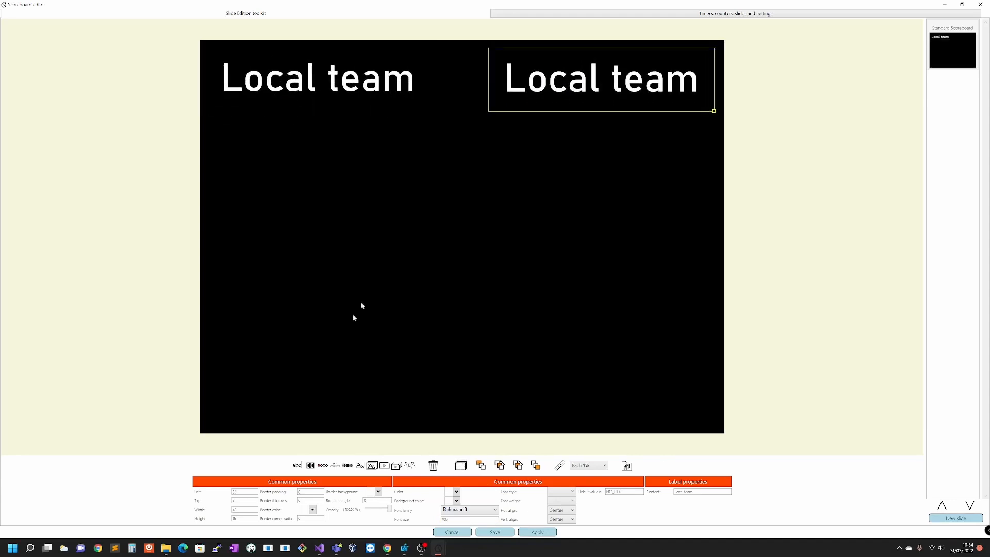
pyautogui.click(681, 492)
pyautogui.write('Guest')
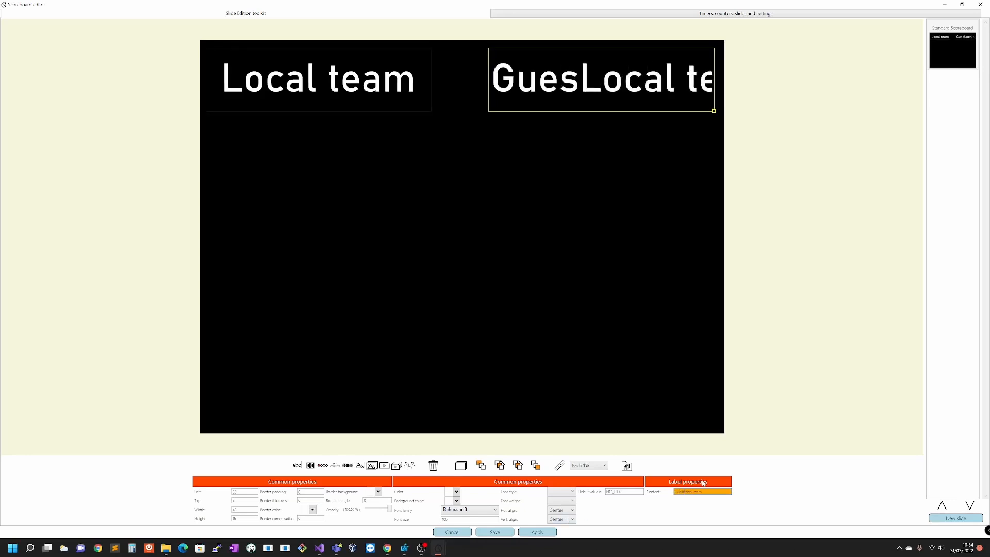
pyautogui.press('Delete')
pyautogui.press('Delete')
pyautogui.press('Delete')
pyautogui.press('Delete')
pyautogui.press('Delete')
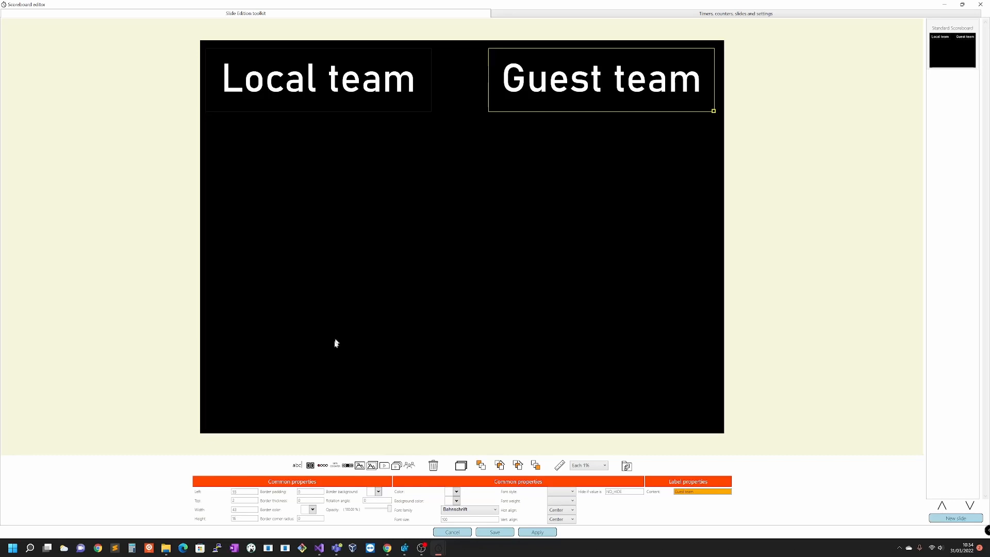
# Add a counter below the Local team label and resize it to about 36% wide and 35% high
pyautogui.click(310, 467)
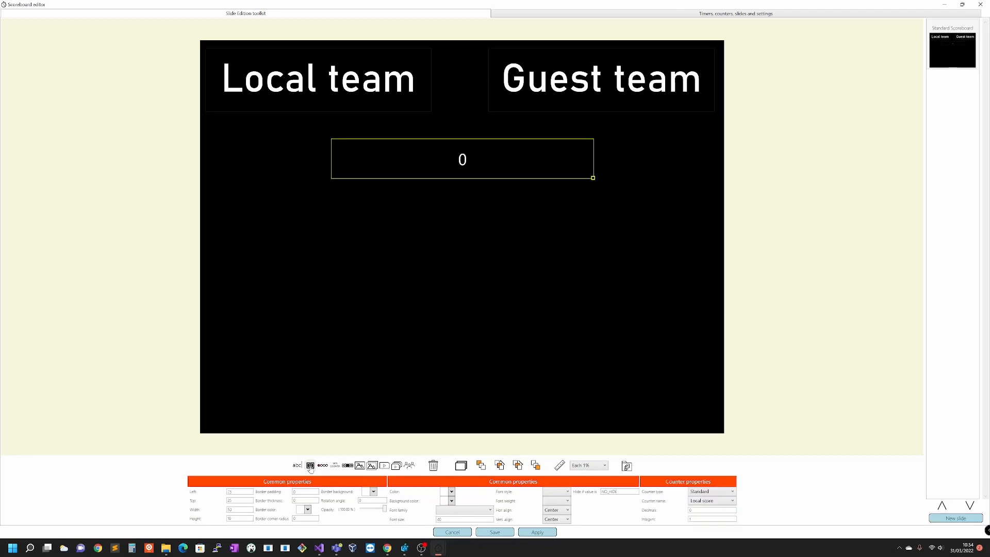
pyautogui.moveTo(471, 160); pyautogui.dragTo(360, 139)
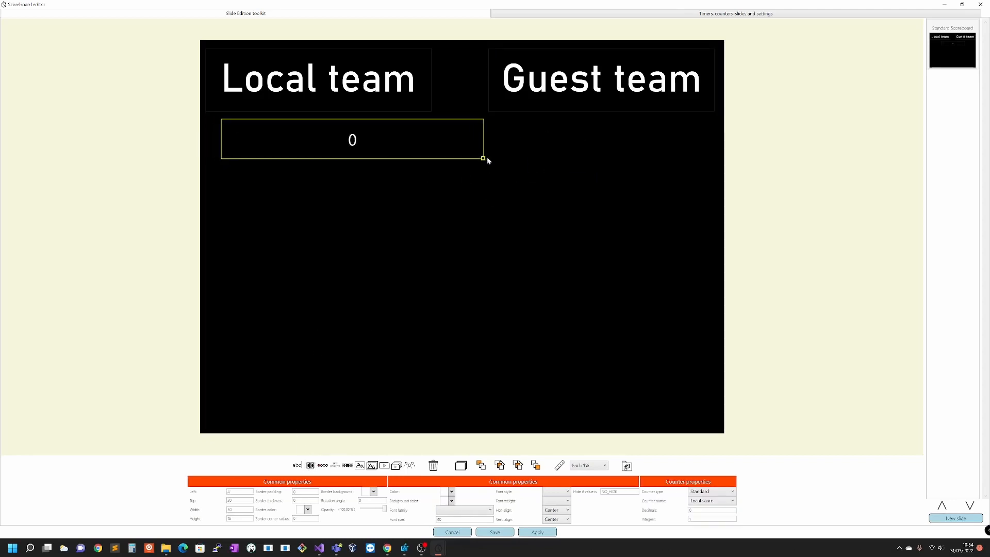
pyautogui.moveTo(483, 159); pyautogui.dragTo(410, 256)
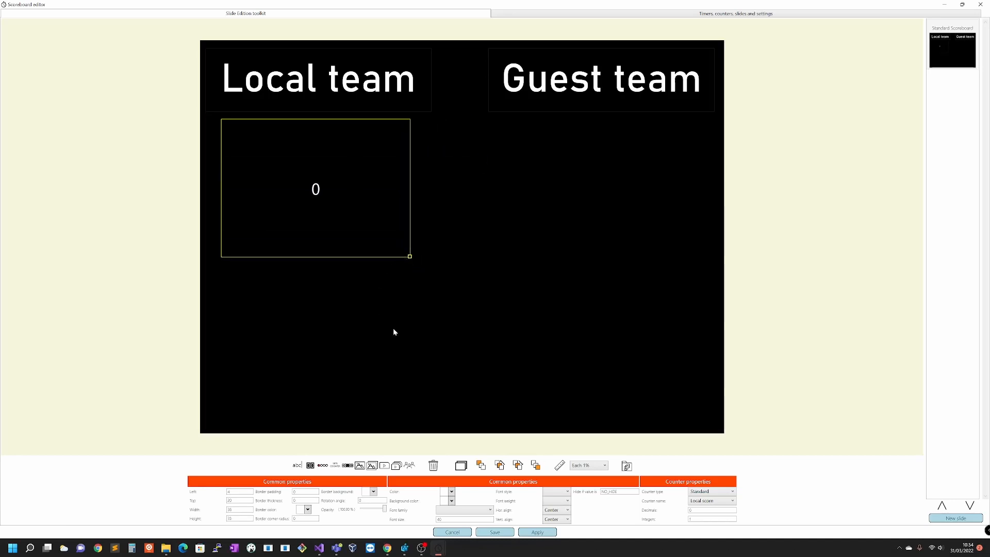
# Give the counter below Local team the flip-clock style font family and set its font size to 240
pyautogui.click(463, 510)
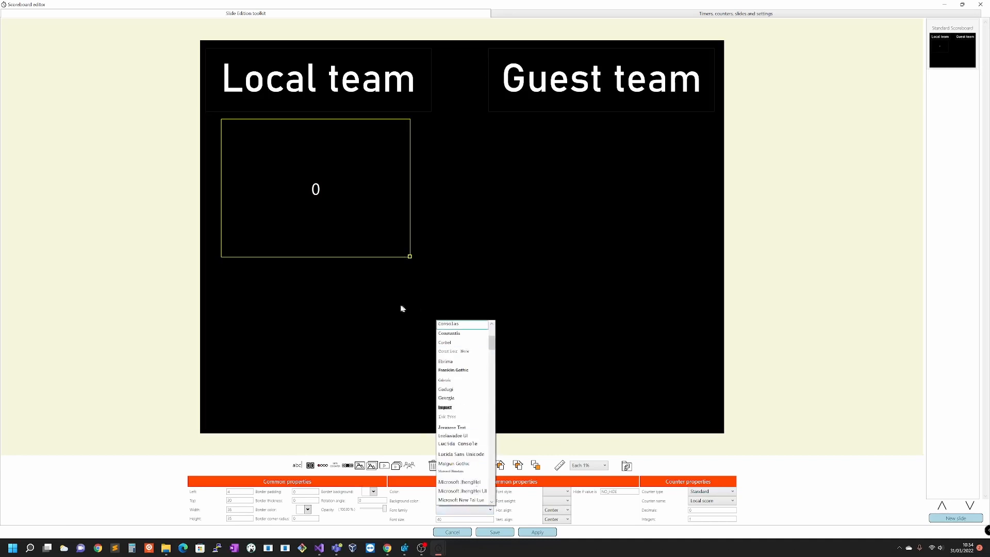
pyautogui.scroll(4, 463, 347)
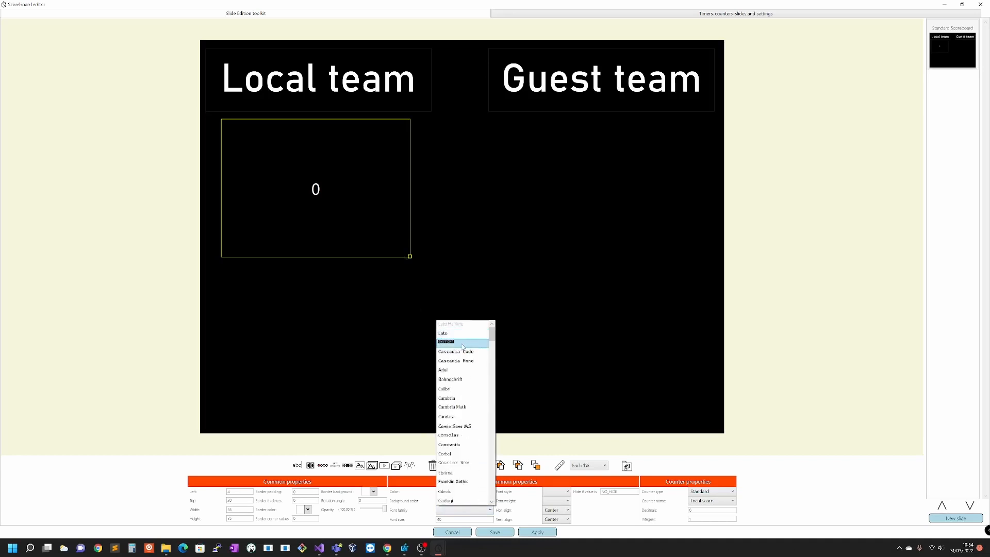
pyautogui.click(463, 344)
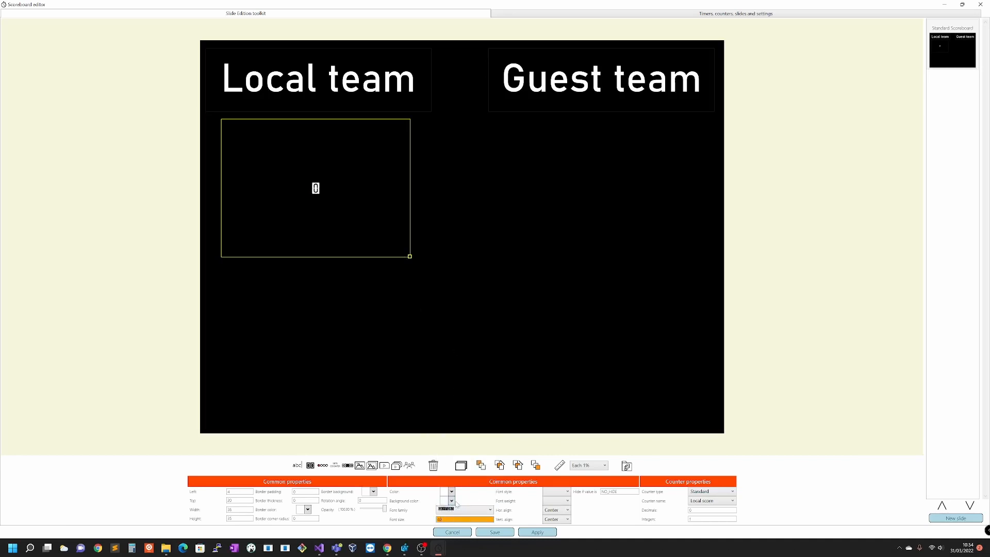
pyautogui.write('2')
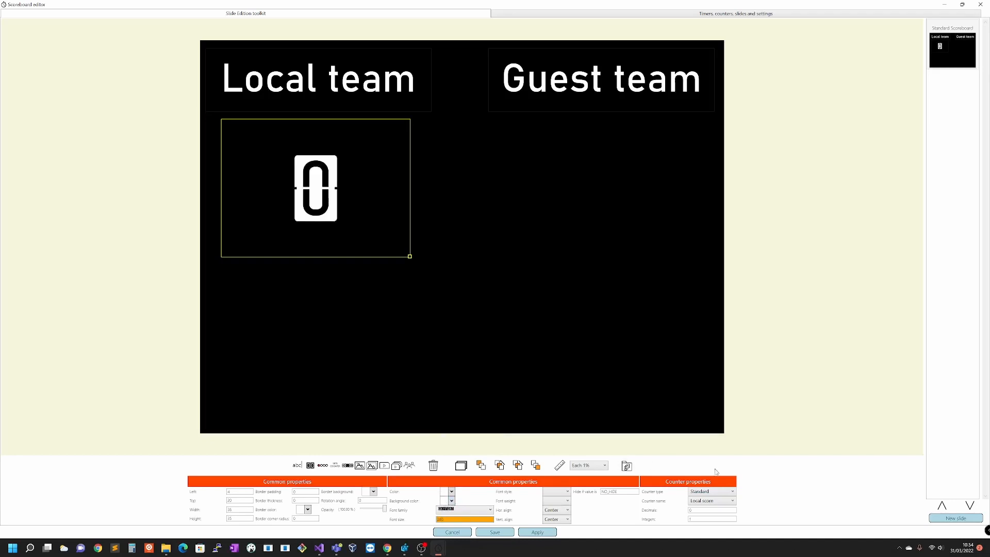
# Check the counter's type and name options, keeping the Standard type and the Local score counter
pyautogui.click(713, 494)
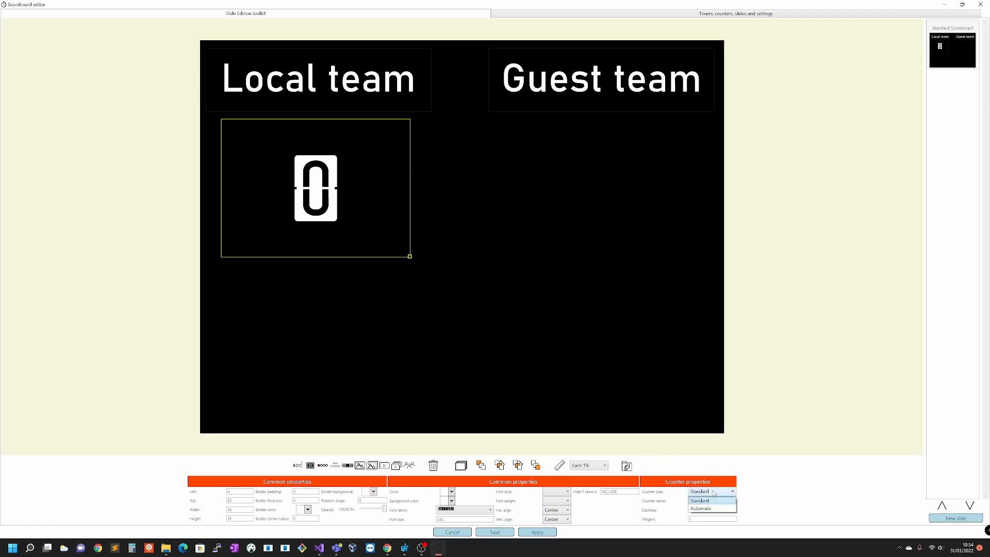
pyautogui.click(714, 494)
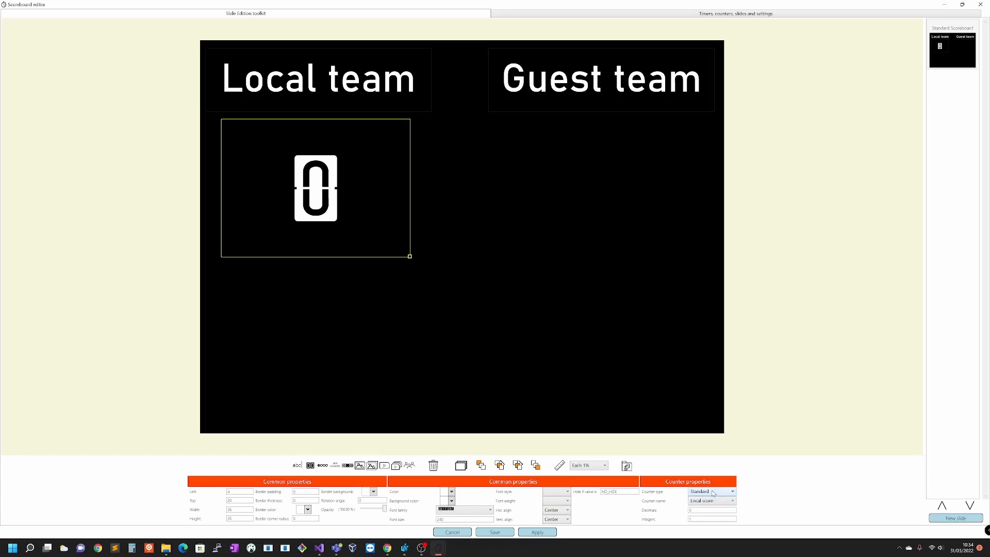
pyautogui.click(701, 503)
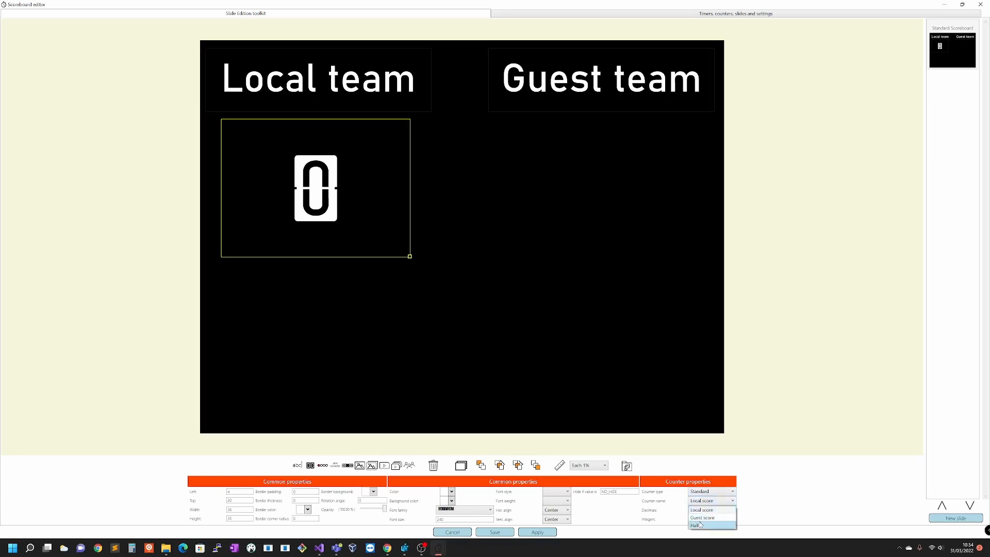
pyautogui.click(702, 504)
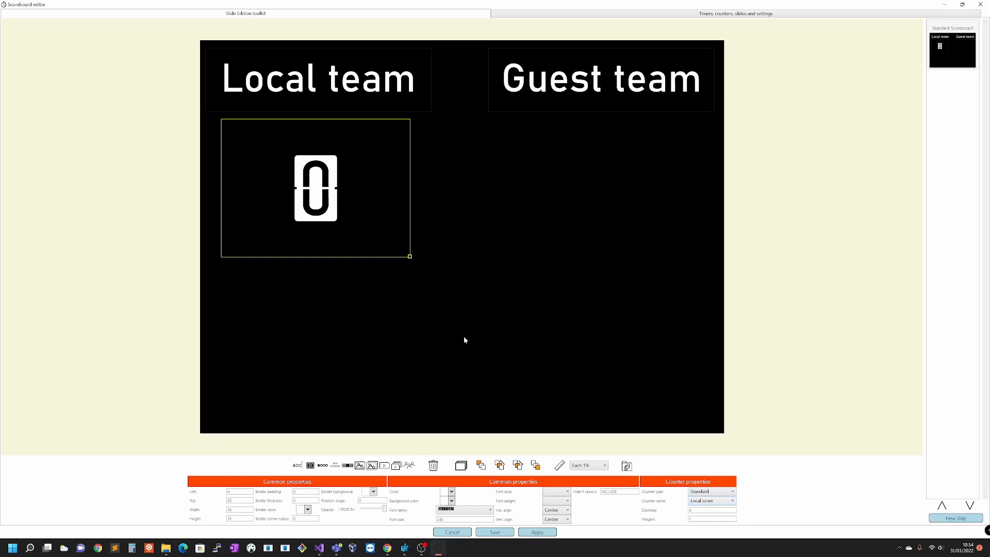